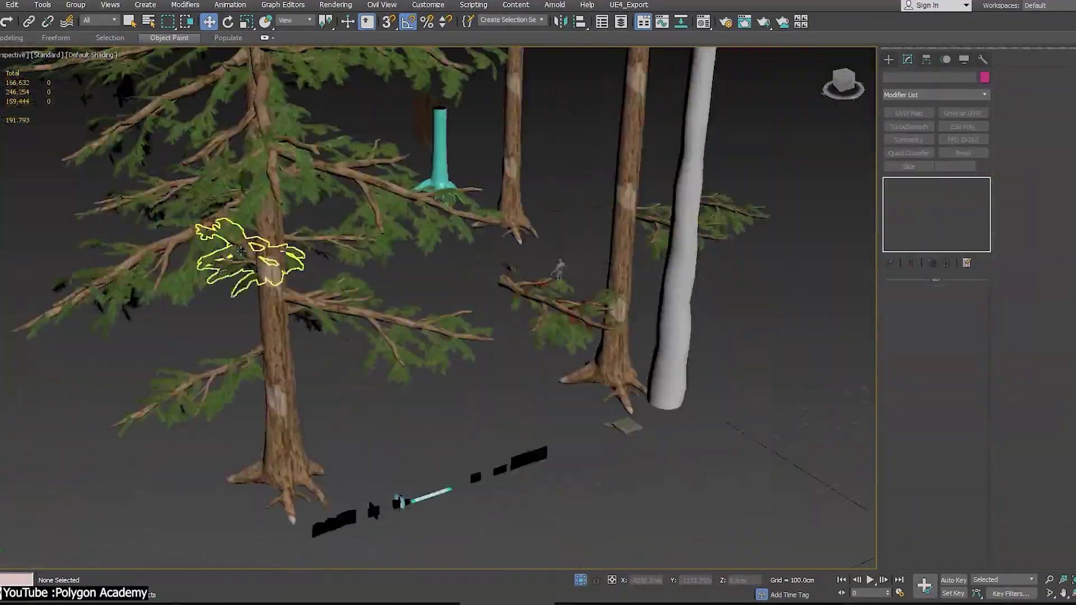
# - Orbit the Perspective view around the imported pine trees to inspect trunks and branches
pyautogui.keyDown('alt'); pyautogui.moveTo(241, 251); pyautogui.dragTo(458, 253, button='middle'); pyautogui.keyUp('alt')
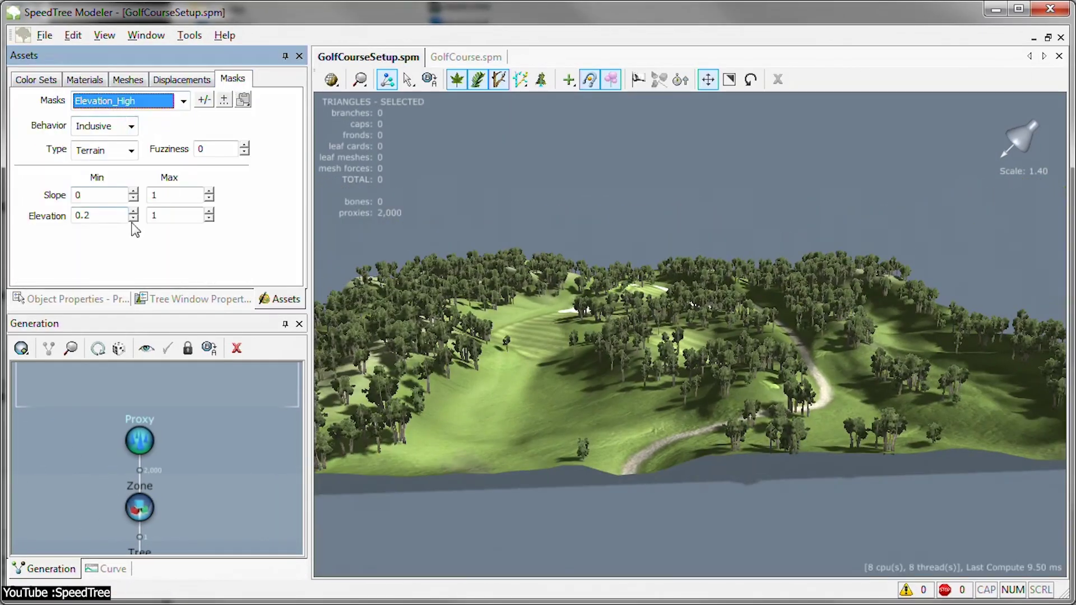
# - Lower the mask's minimum and maximum elevation and start renaming the Proxy generator
pyautogui.click(133, 218)
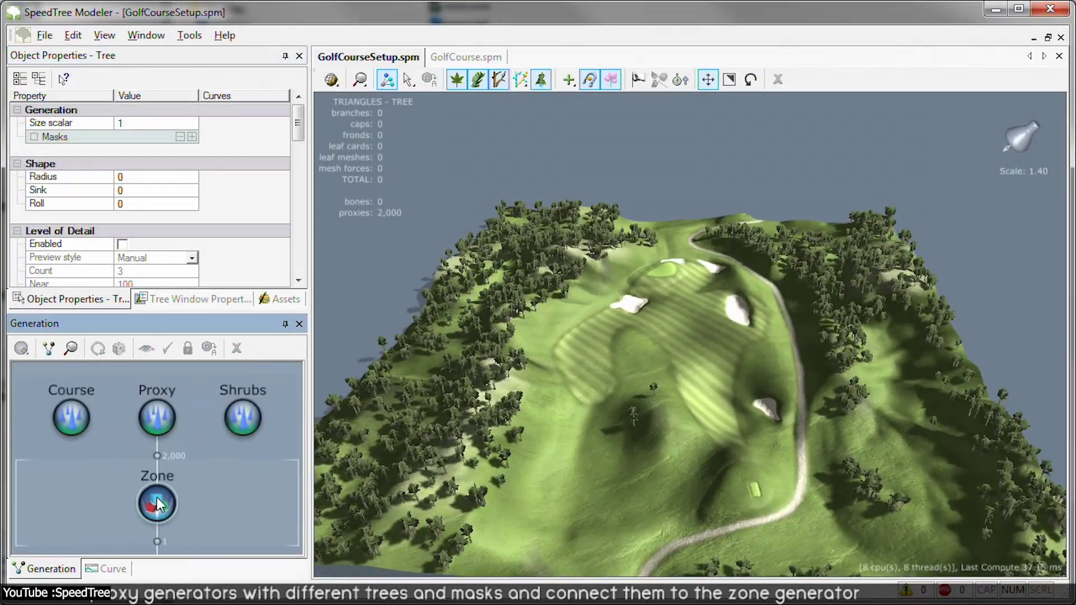
pyautogui.click(156, 496)
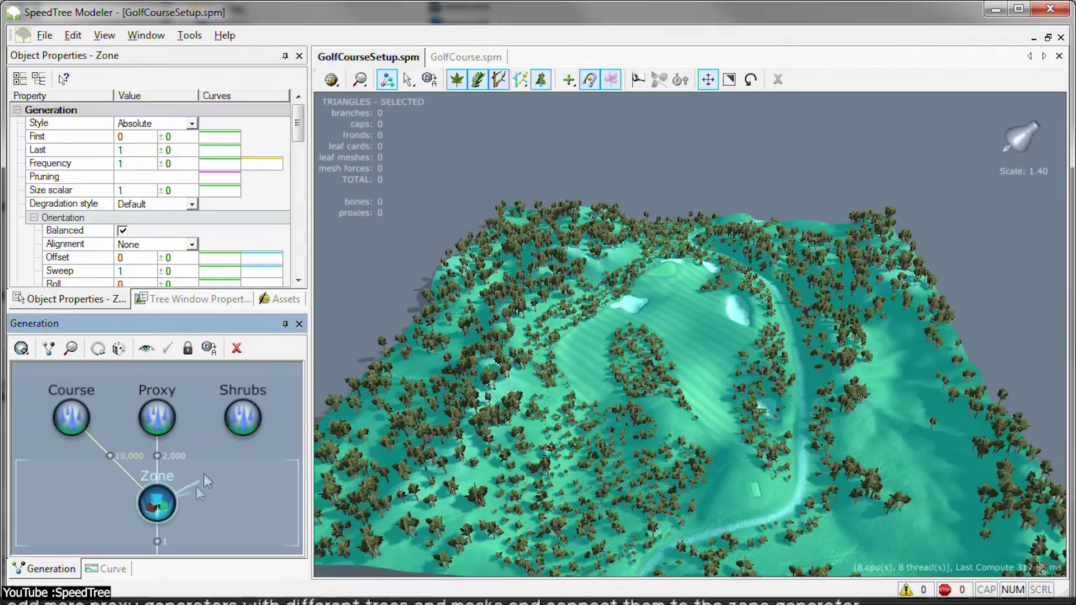
pyautogui.doubleClick(154, 418)
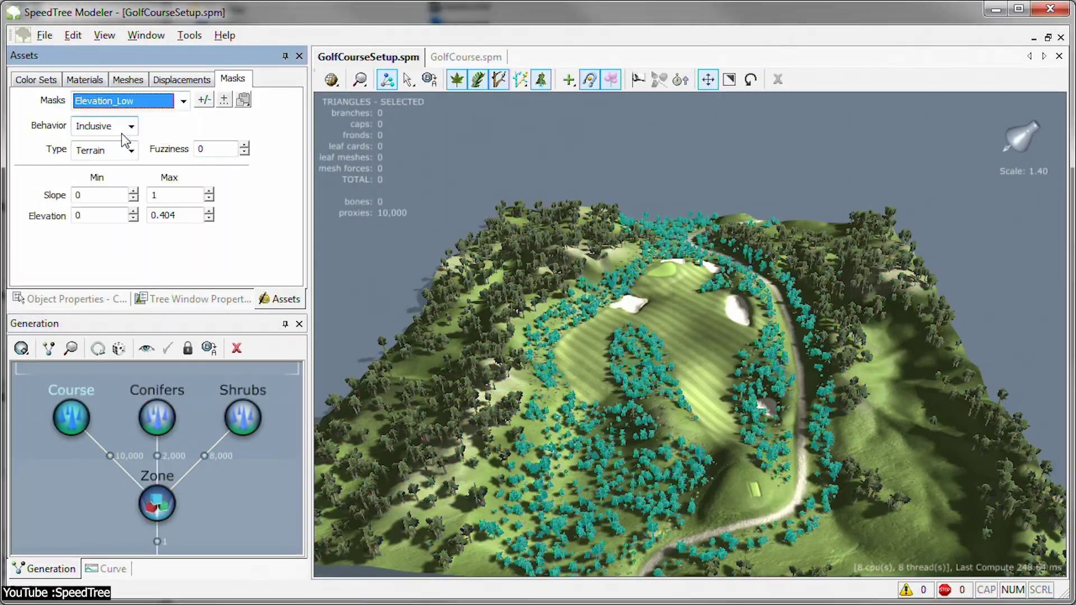
pyautogui.moveTo(211, 213); pyautogui.dragTo(211, 220)
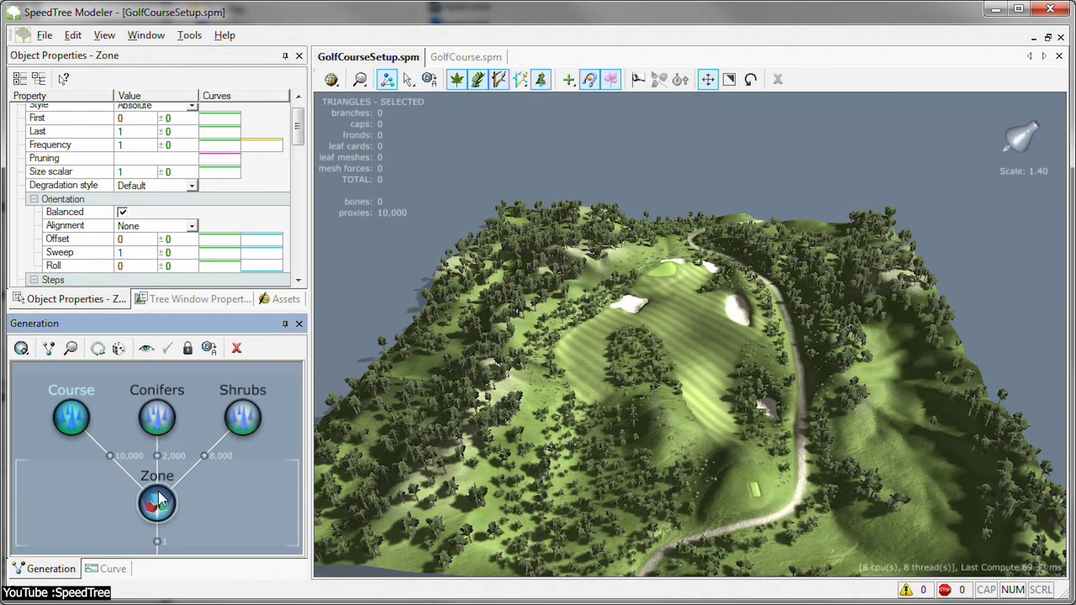
# - Add a Magnet generator, thicken the trunk and make the tree lean wind-blown
pyautogui.click(795, 327)
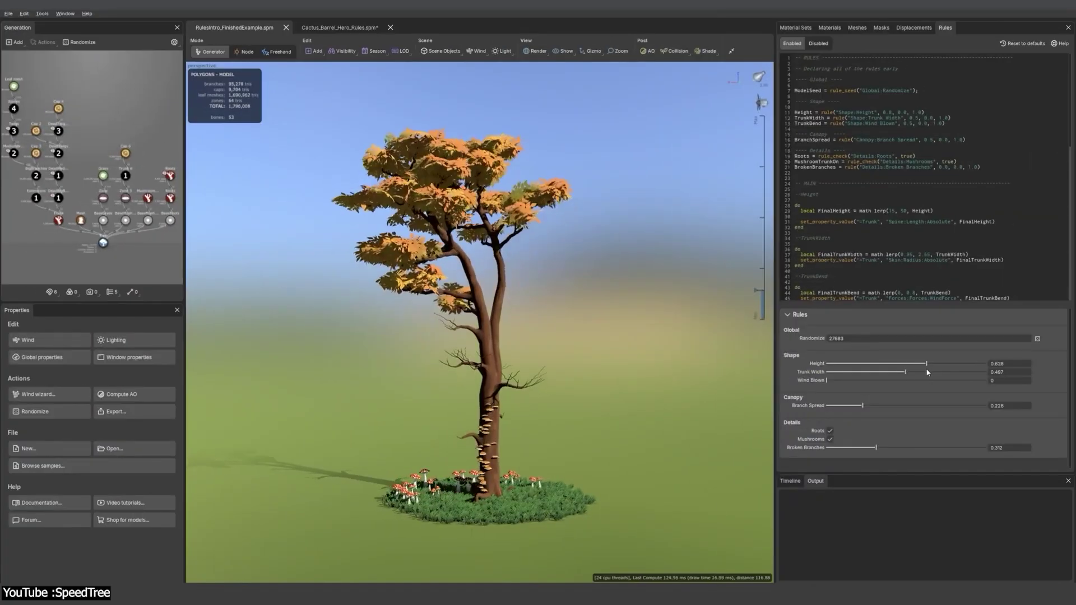
pyautogui.moveTo(905, 372); pyautogui.dragTo(941, 378)
pyautogui.moveTo(827, 380); pyautogui.dragTo(870, 383)
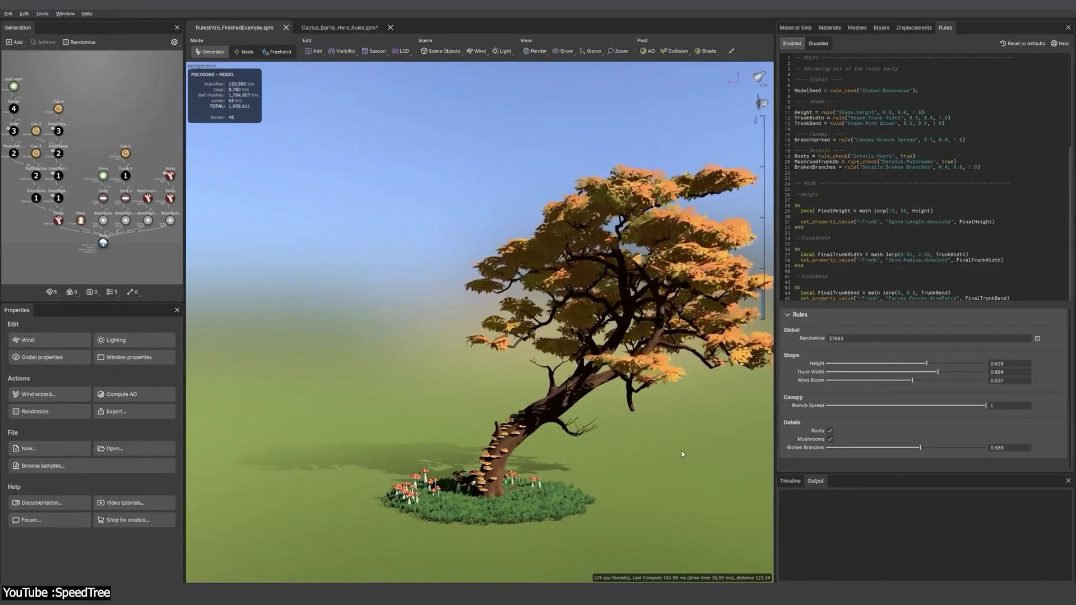
pyautogui.moveTo(645, 458); pyautogui.dragTo(614, 460)
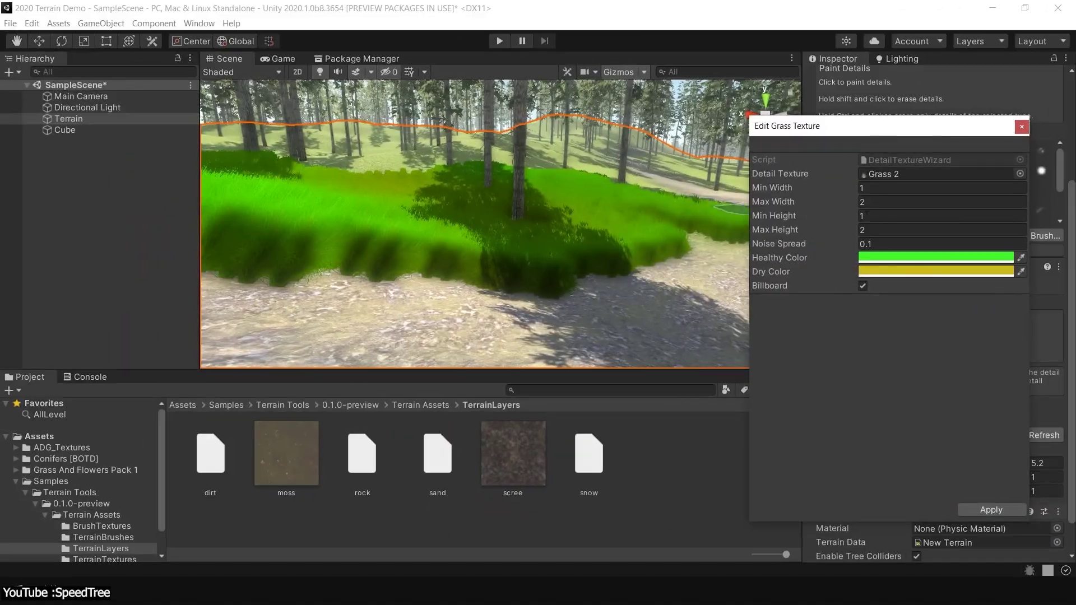
# - Set the healthy grass colour to white and the dry grass colour to grey
pyautogui.click(913, 258)
pyautogui.moveTo(959, 317)
pyautogui.mouseDown()
pyautogui.moveTo(942, 311)
pyautogui.moveTo(956, 341)
pyautogui.mouseUp()
pyautogui.click(883, 271)
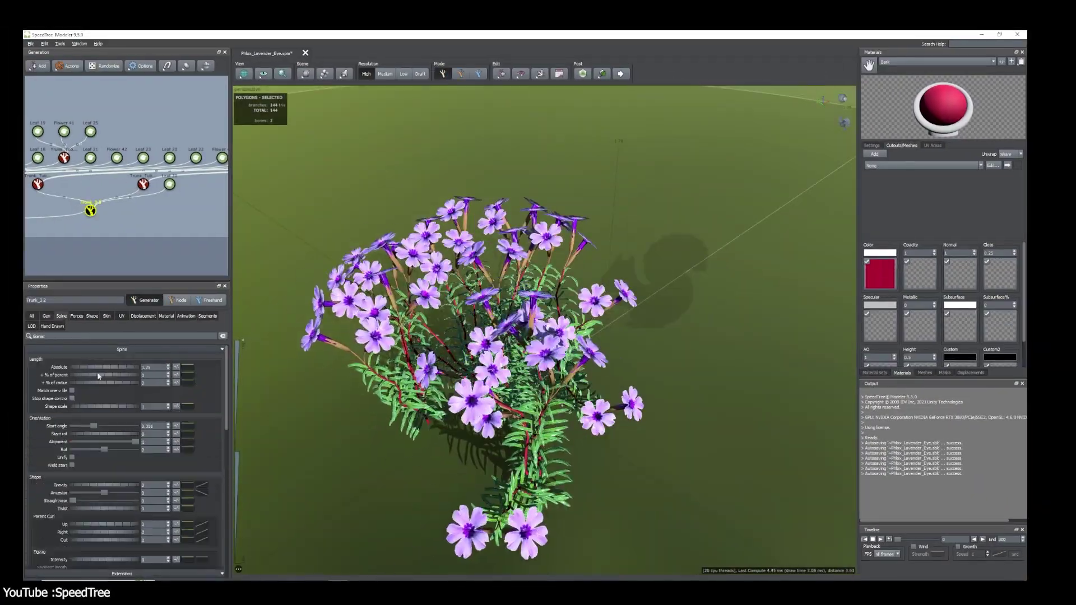
# - Select a phlox flower, view the plant from above, and select the scene light
pyautogui.click(560, 381)
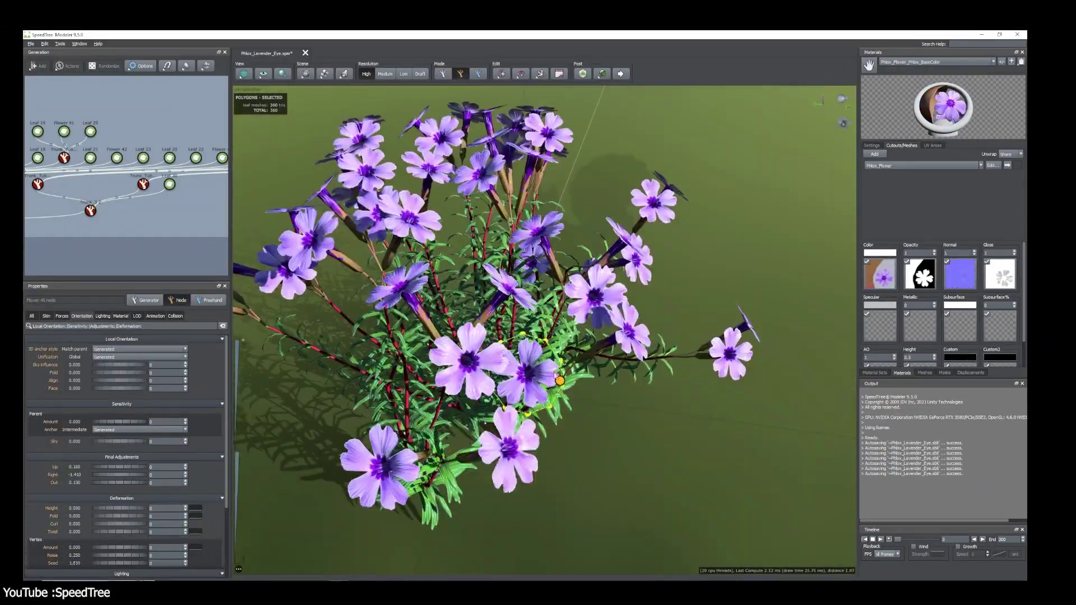
pyautogui.moveTo(574, 384); pyautogui.dragTo(729, 168)
pyautogui.click(826, 89)
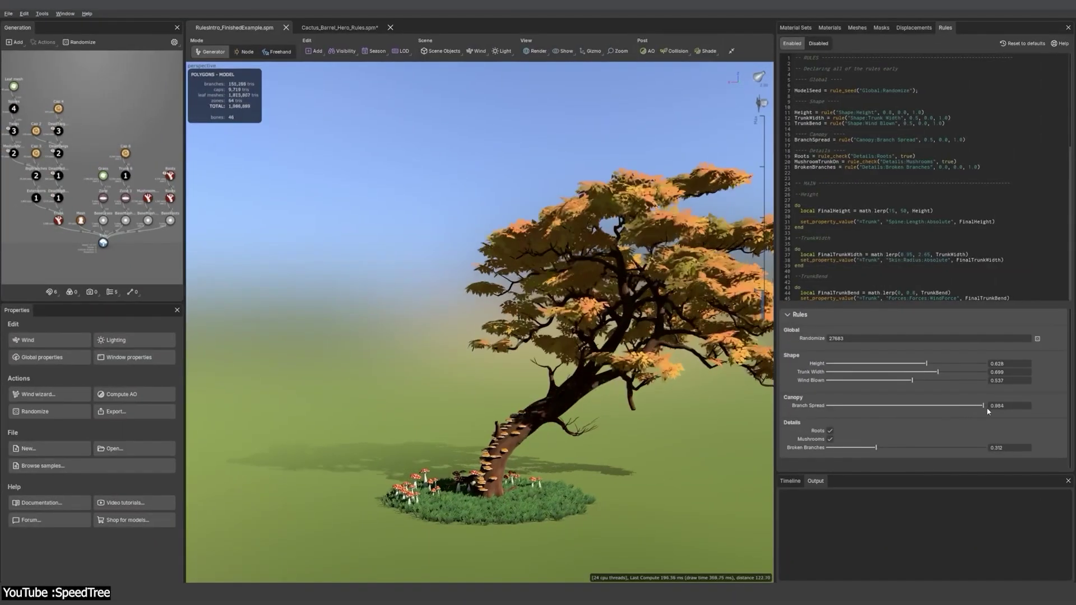
# - Raise Branch Spread to 1 and Broken Branches to 0.589, viewing the regenerated tree closer
pyautogui.moveTo(987, 412); pyautogui.dragTo(994, 412)
pyautogui.moveTo(922, 446); pyautogui.dragTo(926, 447)
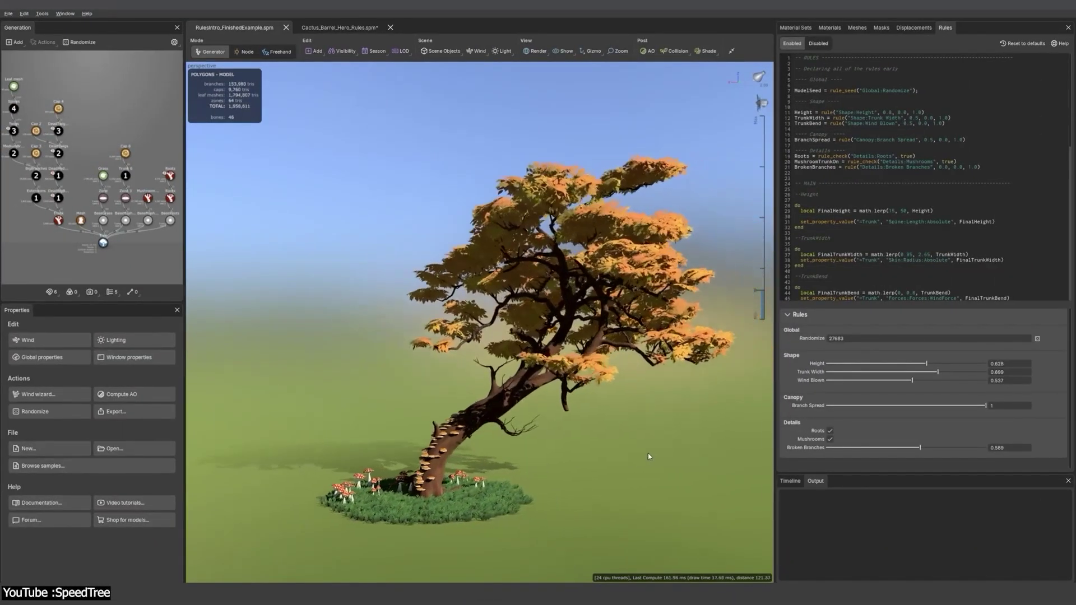
pyautogui.moveTo(646, 452); pyautogui.dragTo(614, 458)
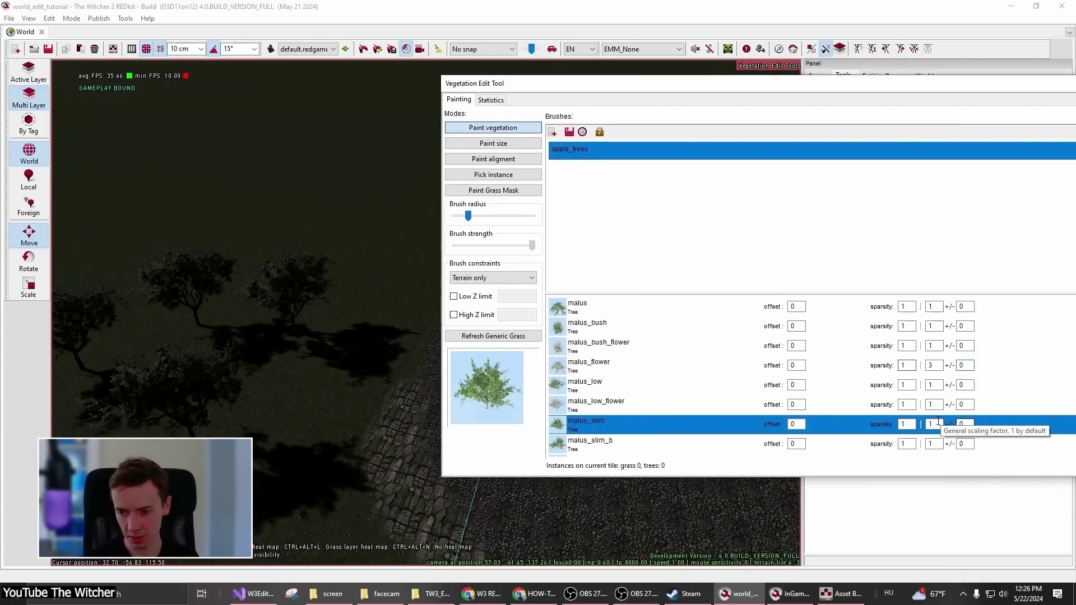
# - Set malus_slim sparsity to 2 and paint malus_slim trees onto the terrain
pyautogui.doubleClick(938, 422)
pyautogui.write('2')
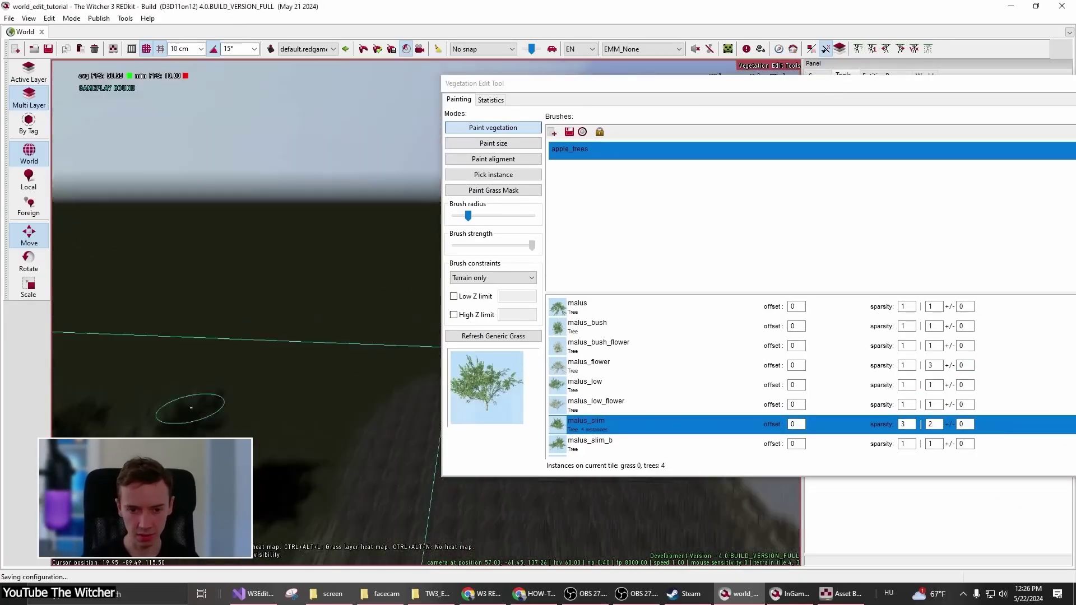
pyautogui.click(283, 297)
pyautogui.scroll(3, 252, 185)
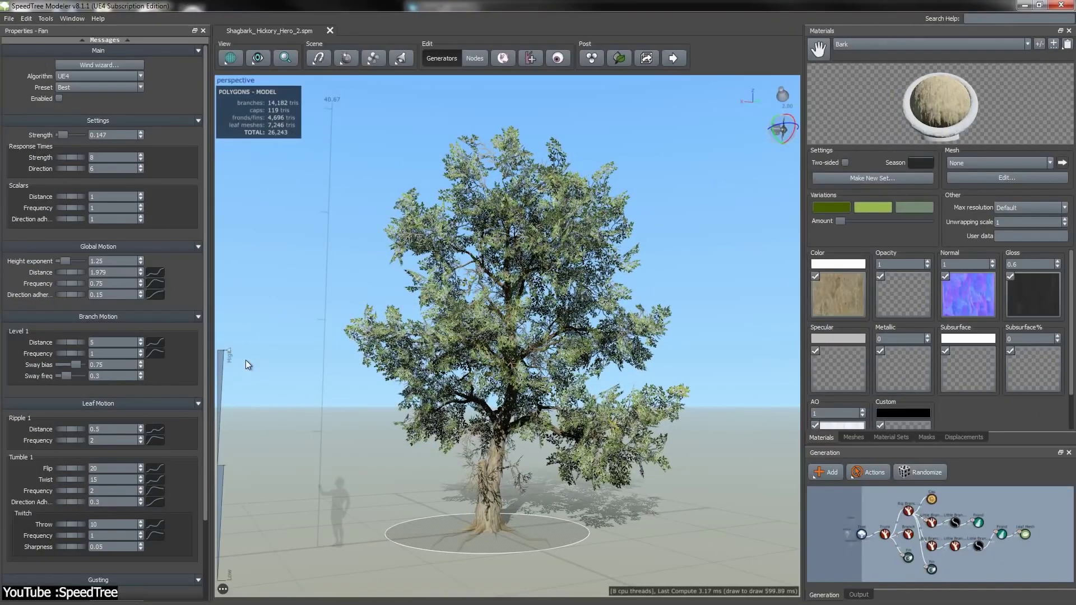
# - Deselect the Fan, select the Tree generator and switch the viewport to Lightmap view
pyautogui.click(245, 360)
pyautogui.click(78, 89)
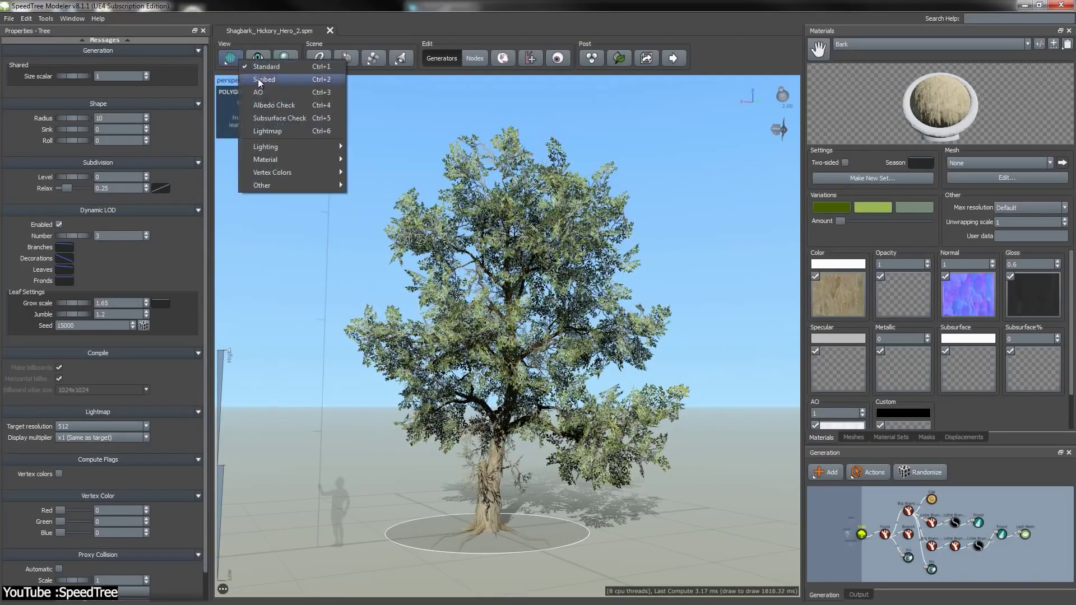
pyautogui.click(280, 131)
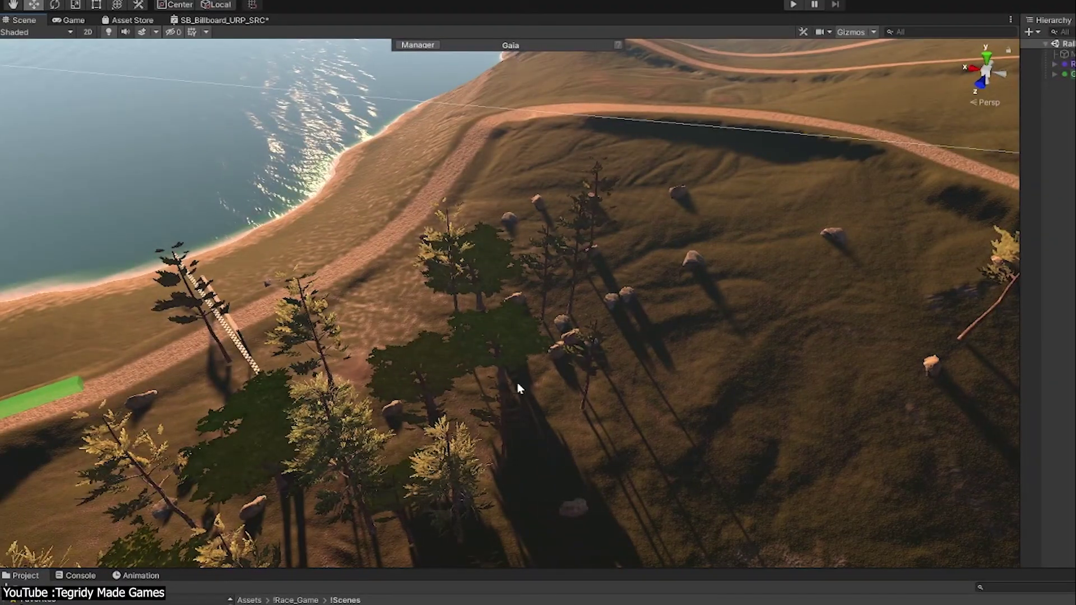
# - Fly the Scene view across the terrain to an aerial view toward the track and rocks
pyautogui.moveTo(517, 387); pyautogui.dragTo(633, 349, button='right')
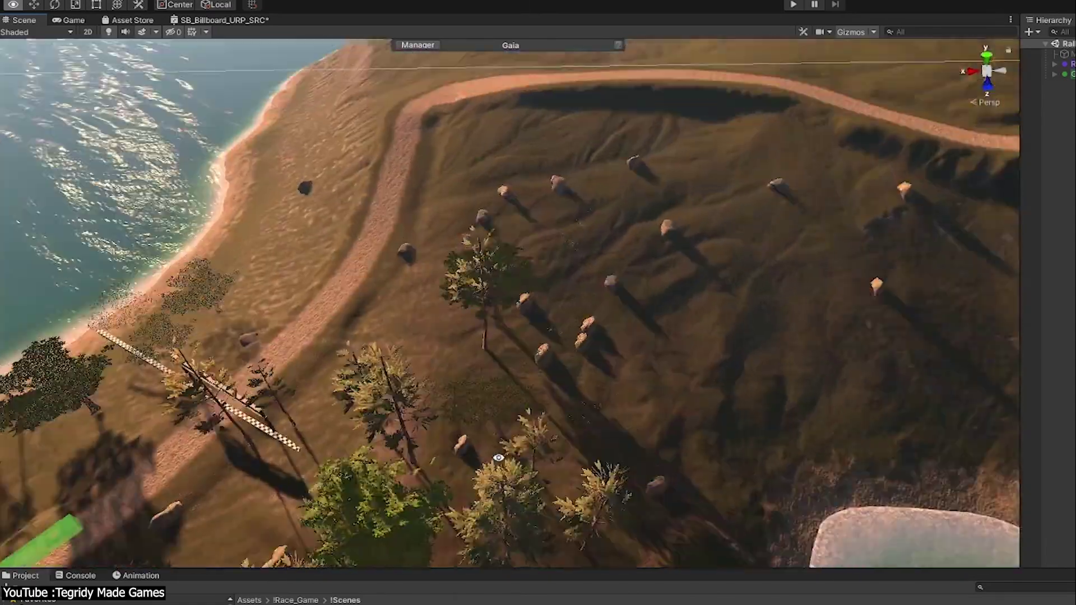
pyautogui.moveTo(751, 335); pyautogui.dragTo(759, 333, button='right')
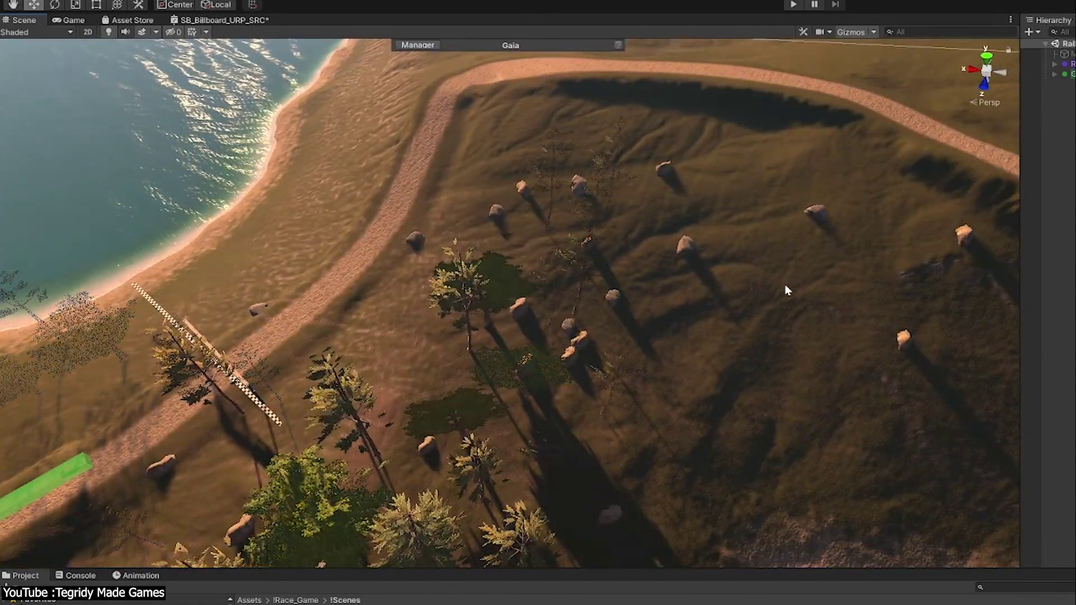
pyautogui.moveTo(786, 273); pyautogui.dragTo(863, 332, button='right')
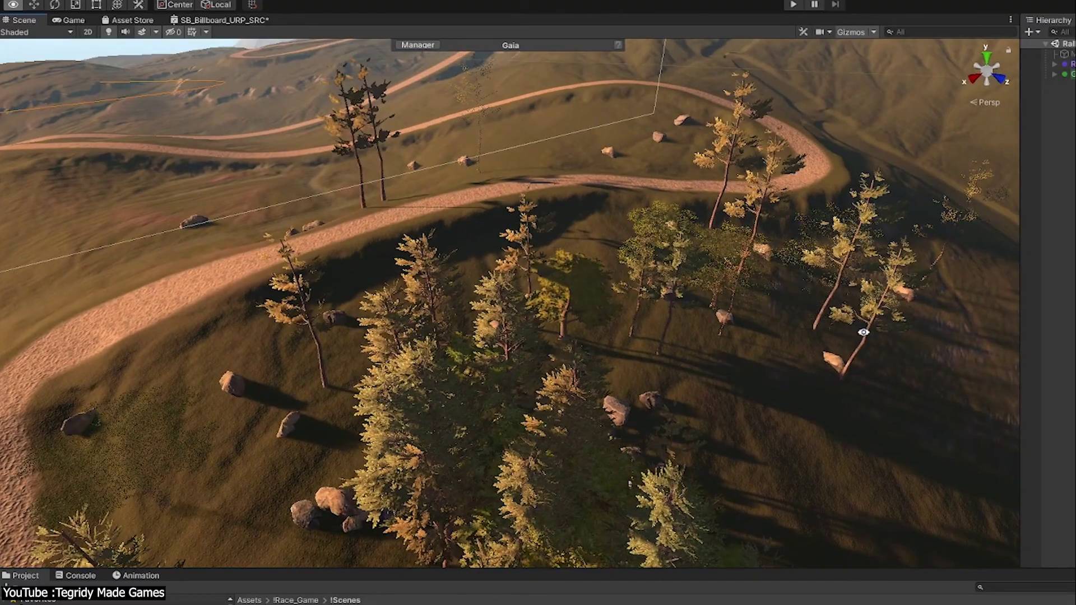
pyautogui.scroll(5, 729, 361)
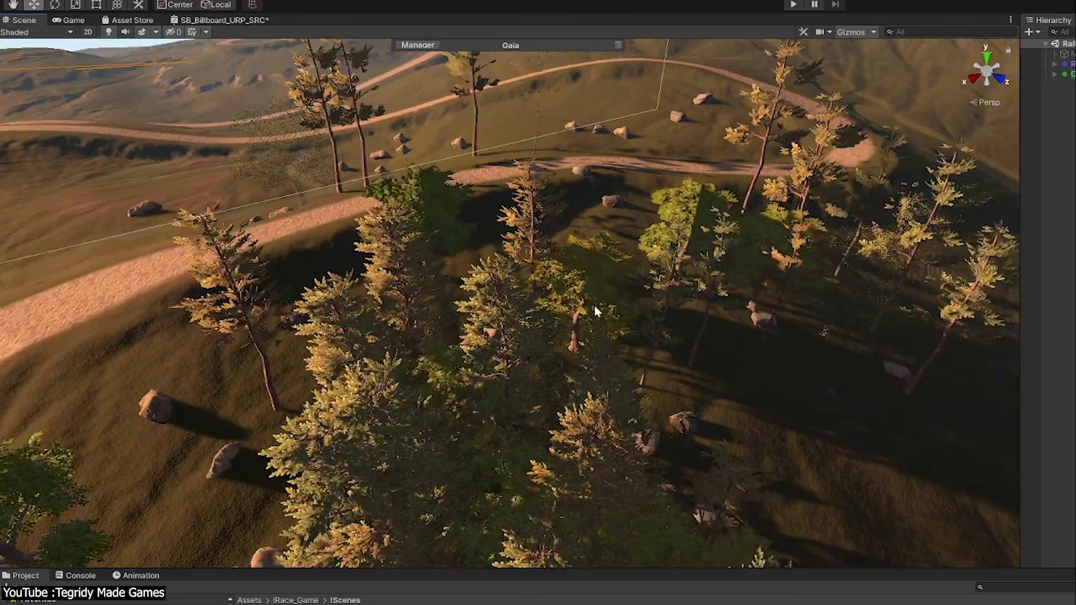
# - Select a SpeedTree tree and zoom out to watch it switch from LOD 3 to Culled
pyautogui.click(594, 307)
pyautogui.scroll(-6, 656, 315)
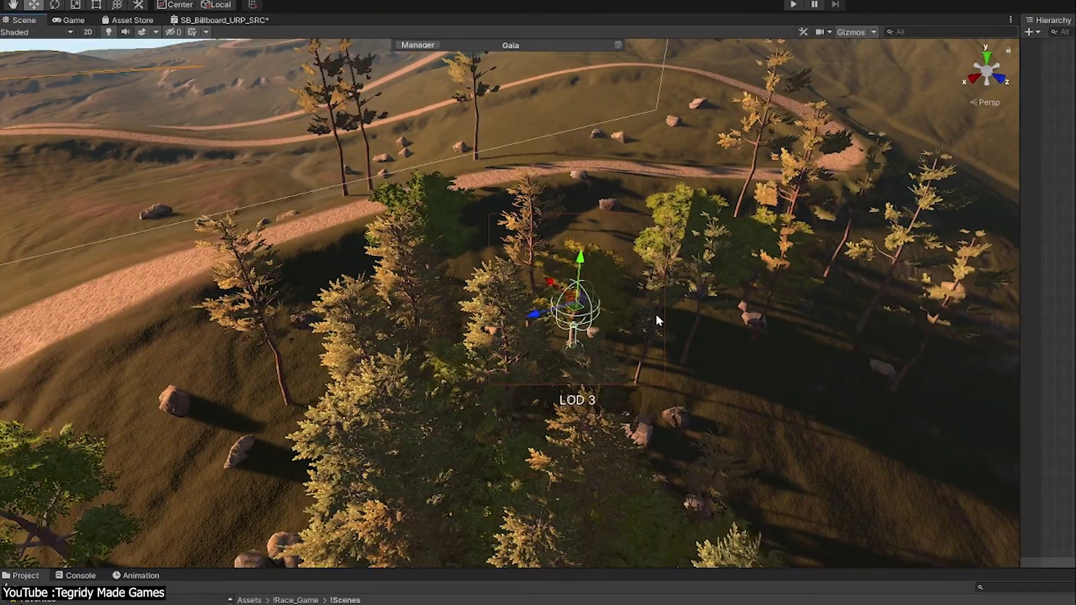
pyautogui.scroll(-5, 658, 323)
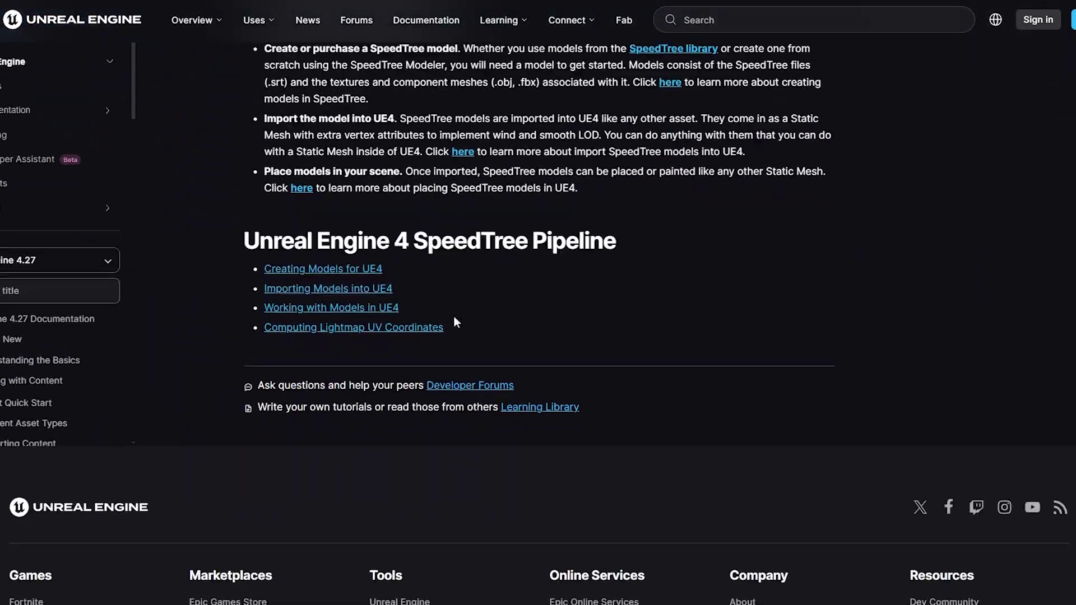
# - Open the Creating Models for UE4 documentation page and scroll through it
pyautogui.click(355, 273)
# - Open Computing Lightmap UV Coordinates and scroll down to Step 3: Tune the Lightmap
pyautogui.scroll(-10, 513, 327)
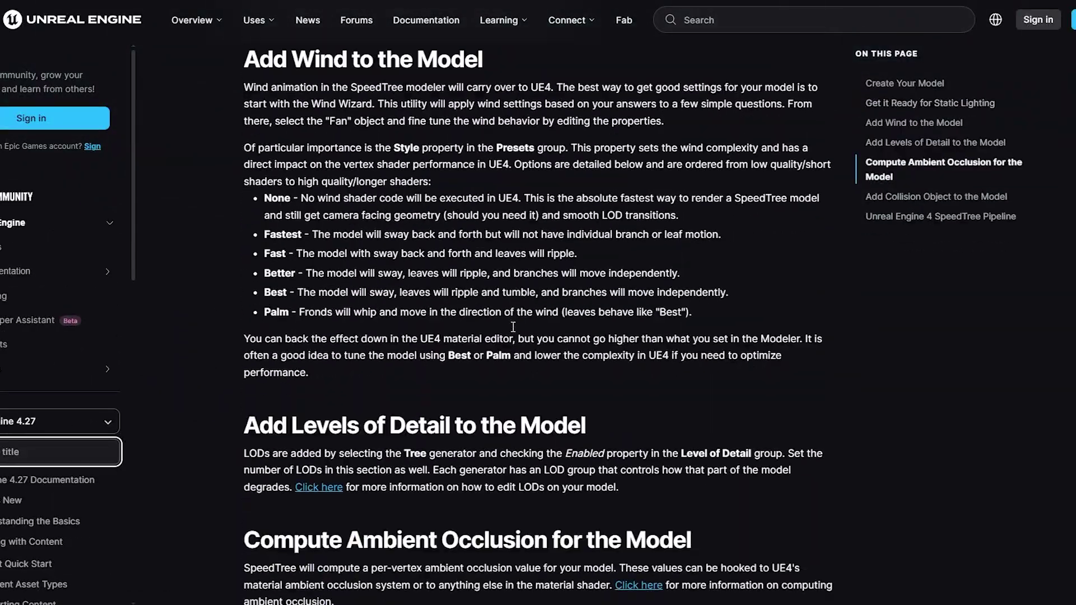
pyautogui.scroll(-8, 512, 327)
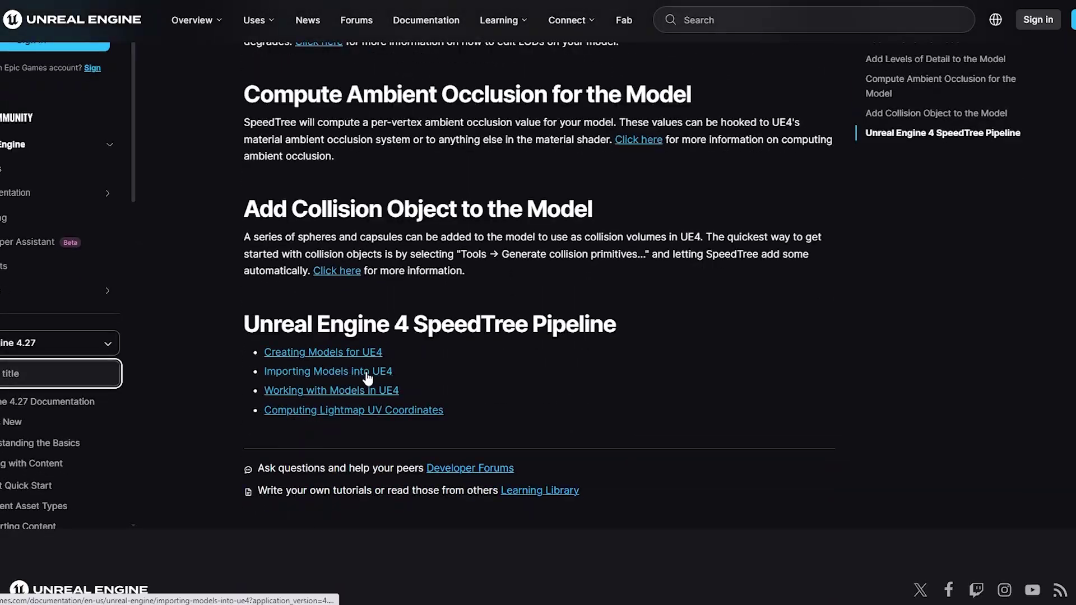
pyautogui.click(372, 410)
pyautogui.scroll(-4, 380, 375)
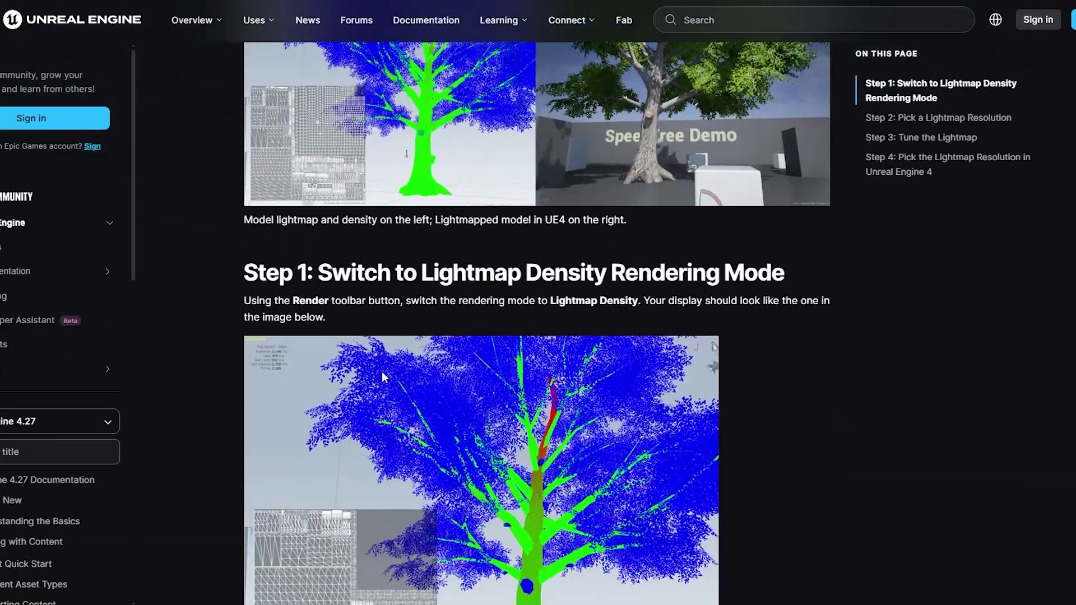
pyautogui.scroll(-20, 382, 372)
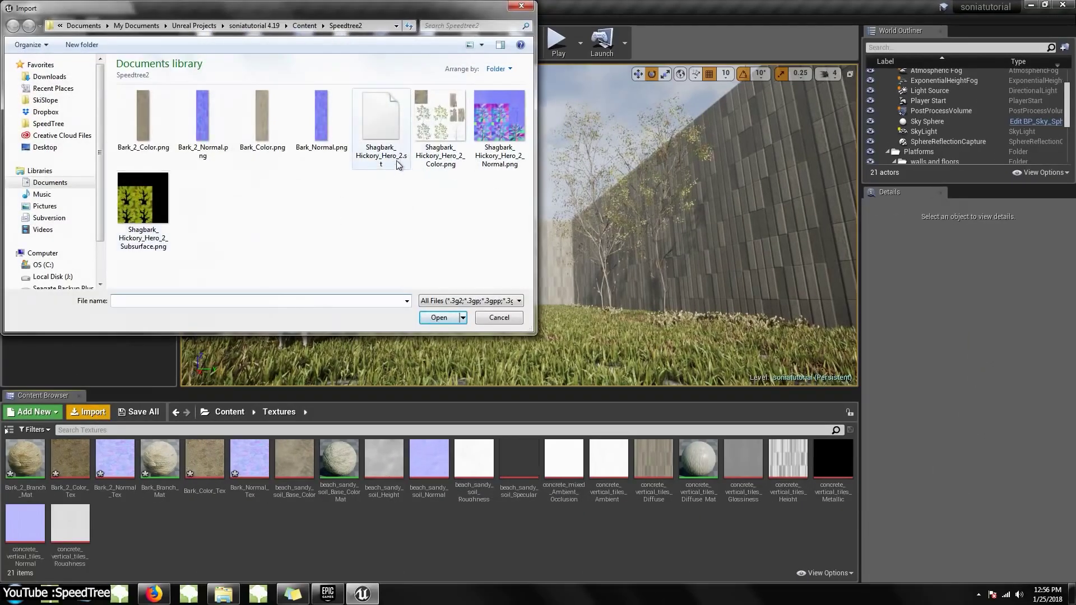
# - Import the Shagbark_Hickory_Hero_2 SpeedTree file with the default SpeedTree import options
pyautogui.doubleClick(394, 160)
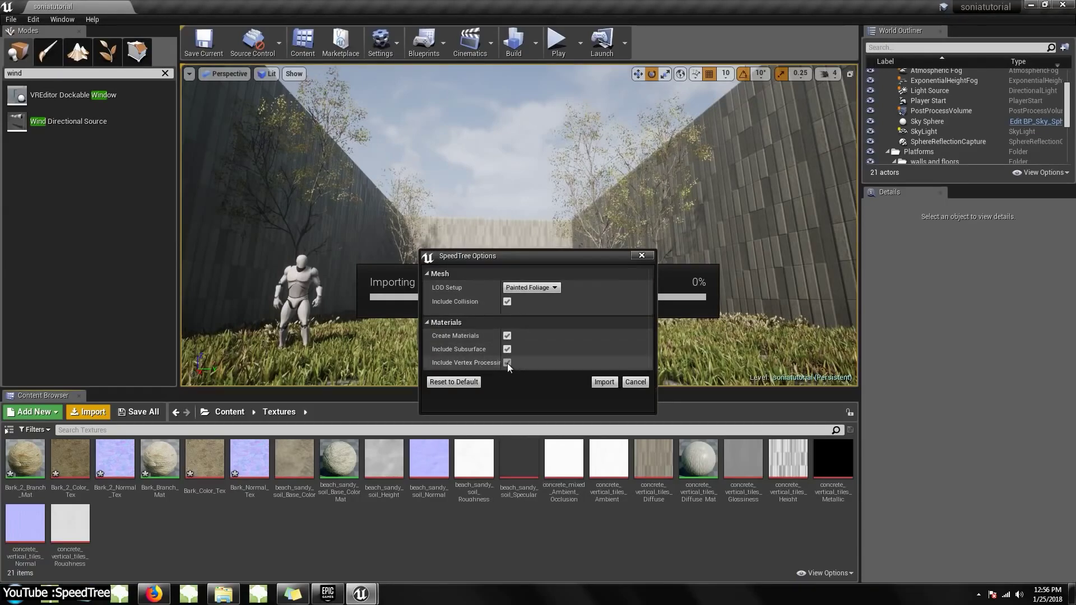
pyautogui.click(604, 382)
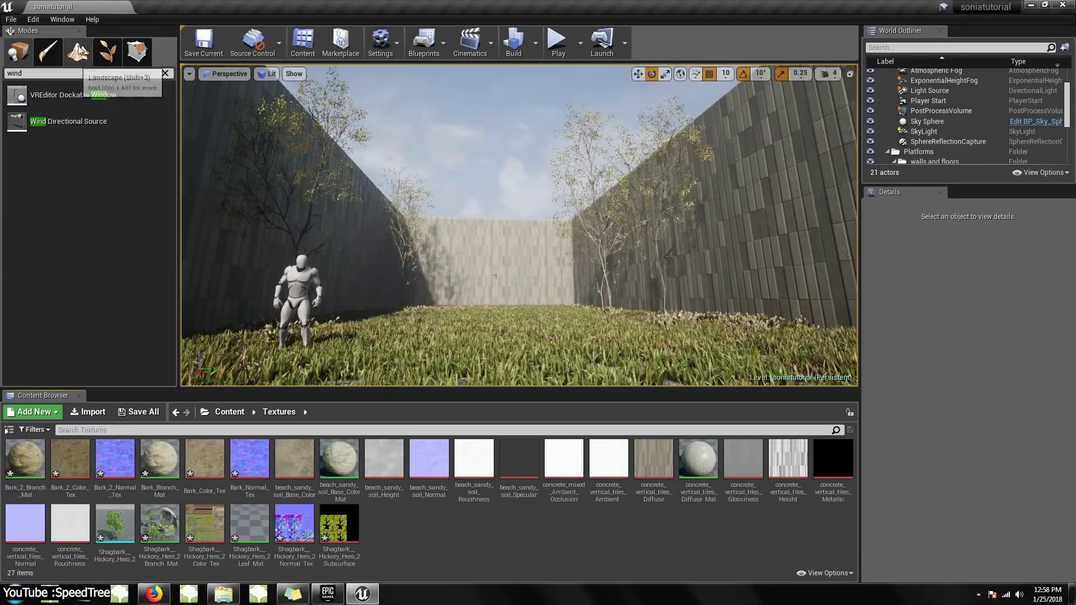
pyautogui.click(106, 48)
pyautogui.click(18, 51)
# - Place the hickory tree in the level, import AHeroOak, and paint grass around the tree
pyautogui.moveTo(115, 524); pyautogui.dragTo(488, 352)
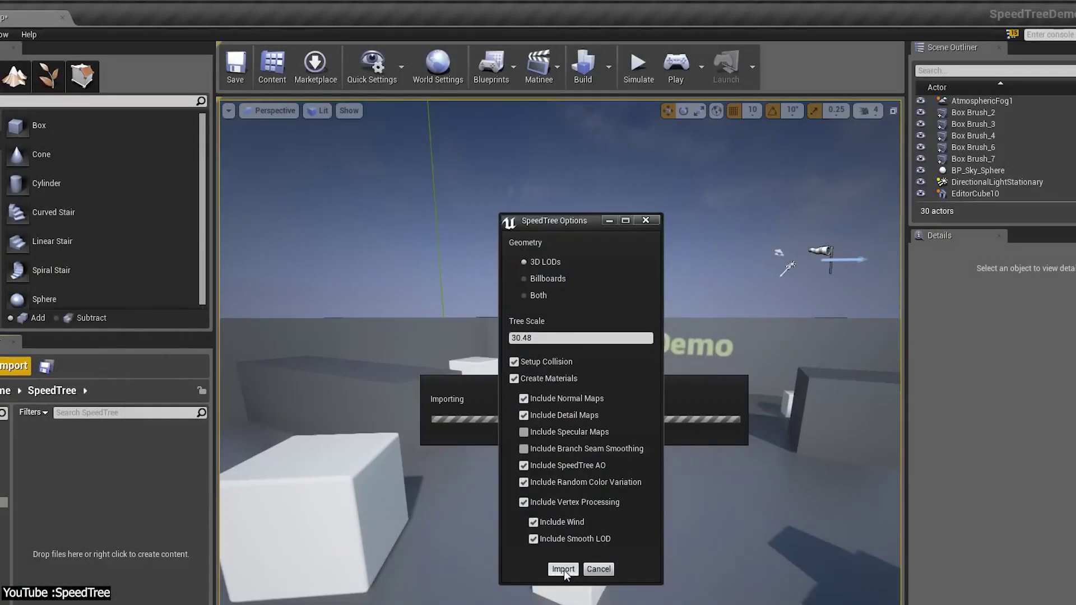
pyautogui.click(563, 570)
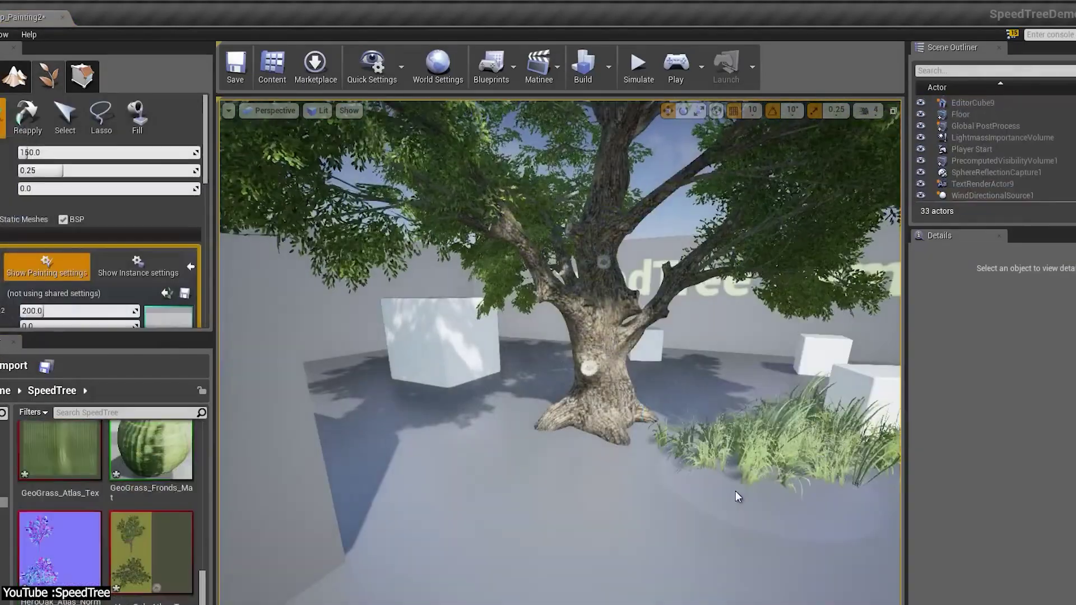
pyautogui.moveTo(735, 490)
pyautogui.mouseDown()
pyautogui.moveTo(652, 515)
pyautogui.moveTo(568, 509)
pyautogui.moveTo(481, 474)
pyautogui.moveTo(433, 411)
pyautogui.mouseUp()
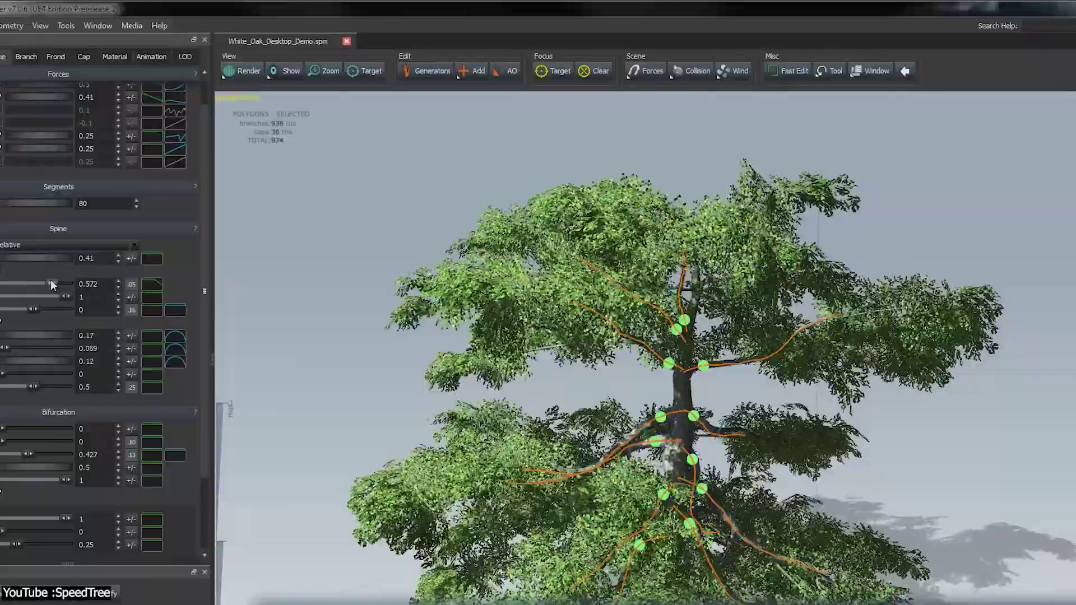
# - Reshape the white oak's branch spines with the Spine slider and bring up its Wind properties
pyautogui.moveTo(50, 280); pyautogui.dragTo(38, 285)
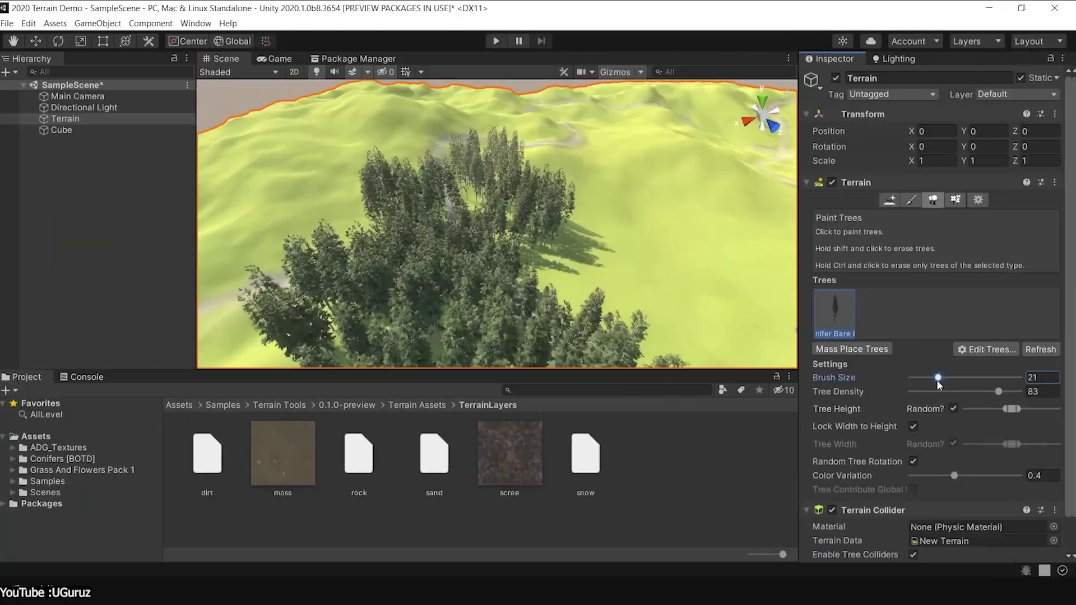
pyautogui.moveTo(947, 392); pyautogui.dragTo(961, 393)
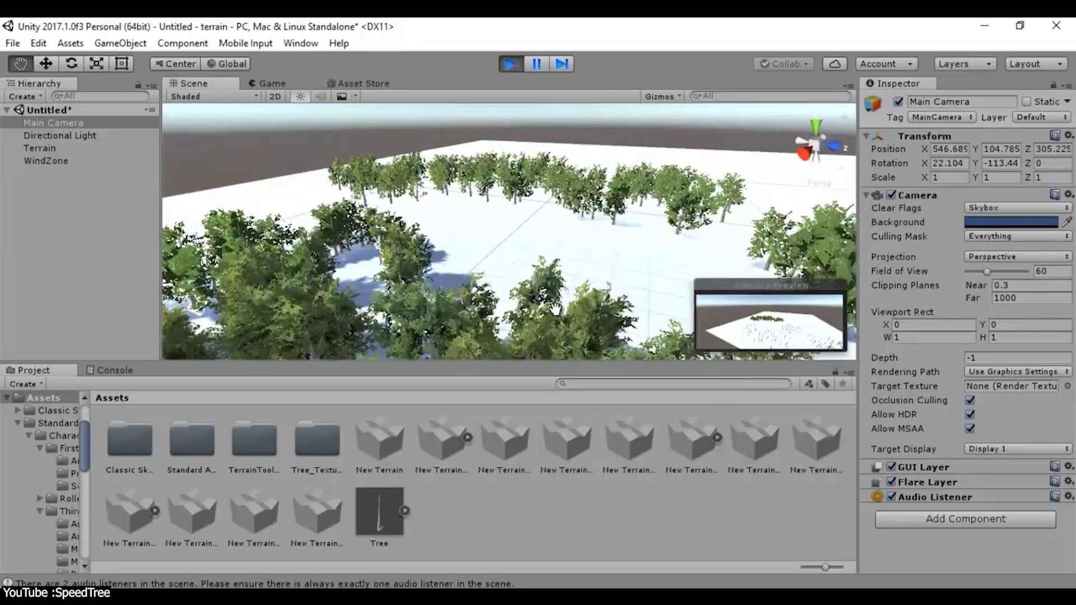
# - Set the WindZone's Turbulence to 1.82 and Main to 1.83 in the Inspector
pyautogui.click(45, 160)
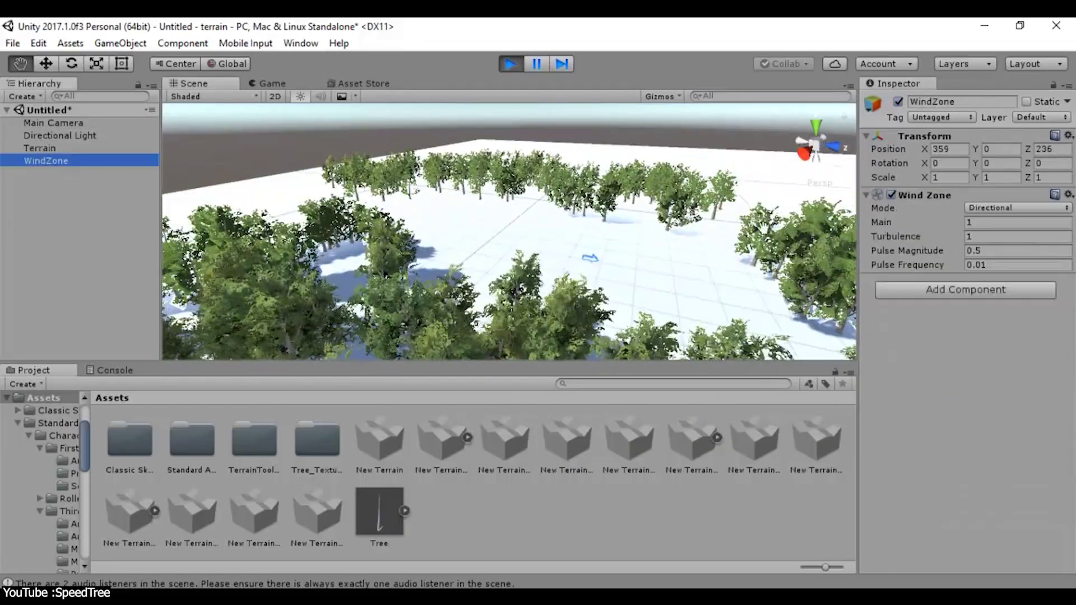
pyautogui.click(965, 234)
pyautogui.write('1.82')
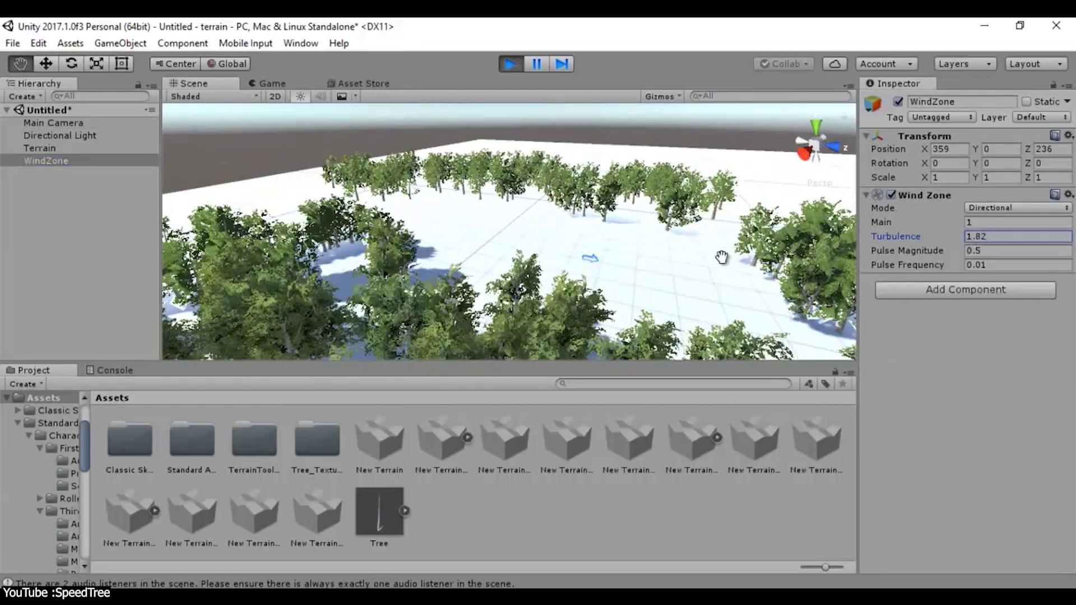
pyautogui.click(962, 223)
pyautogui.write('1.83')
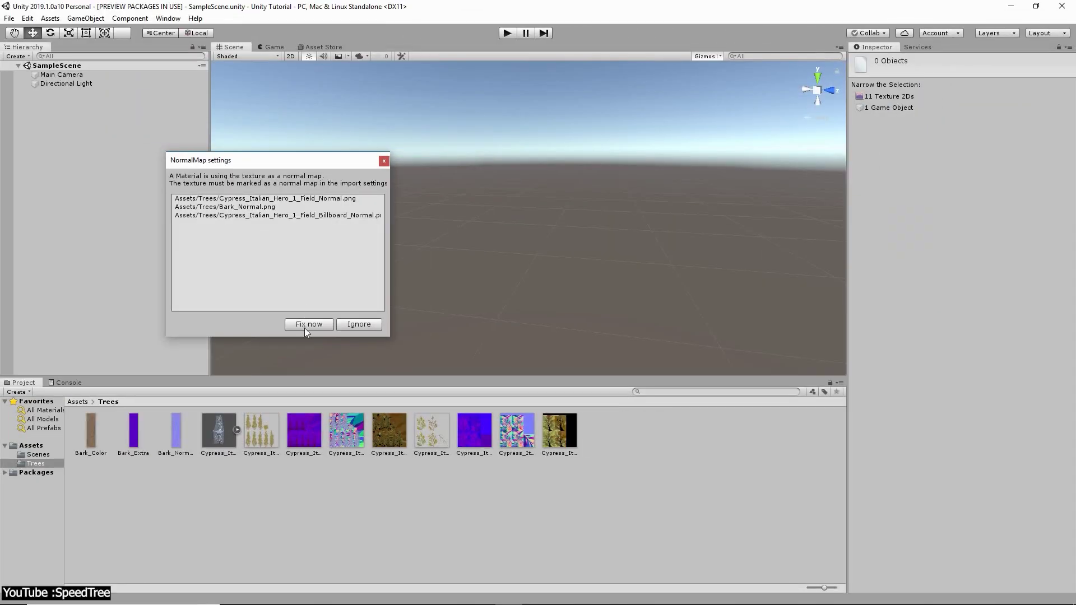
# - Fix the normal map textures, place Cypress_Italian_Hero_1_Field in the scene, and zoom in on it
pyautogui.click(306, 327)
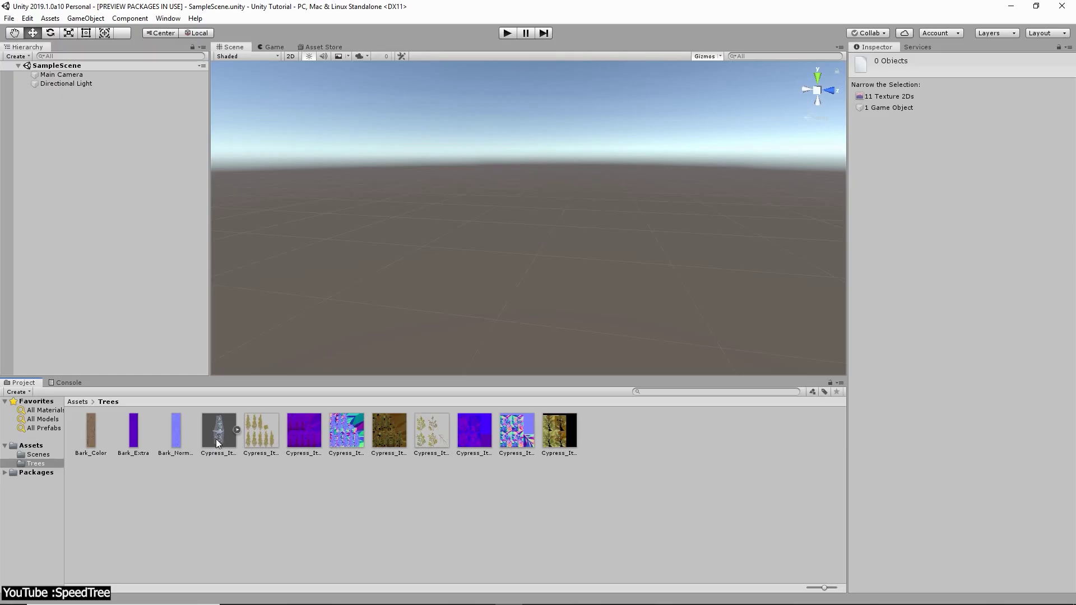
pyautogui.moveTo(217, 439); pyautogui.dragTo(532, 347)
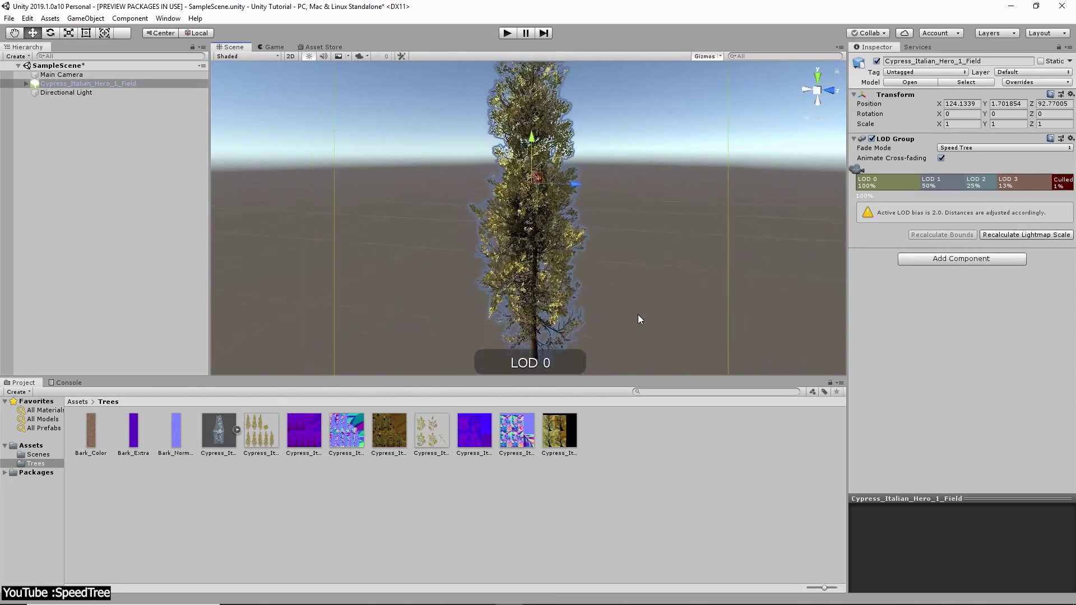
pyautogui.moveTo(671, 292); pyautogui.dragTo(670, 294, button='right')
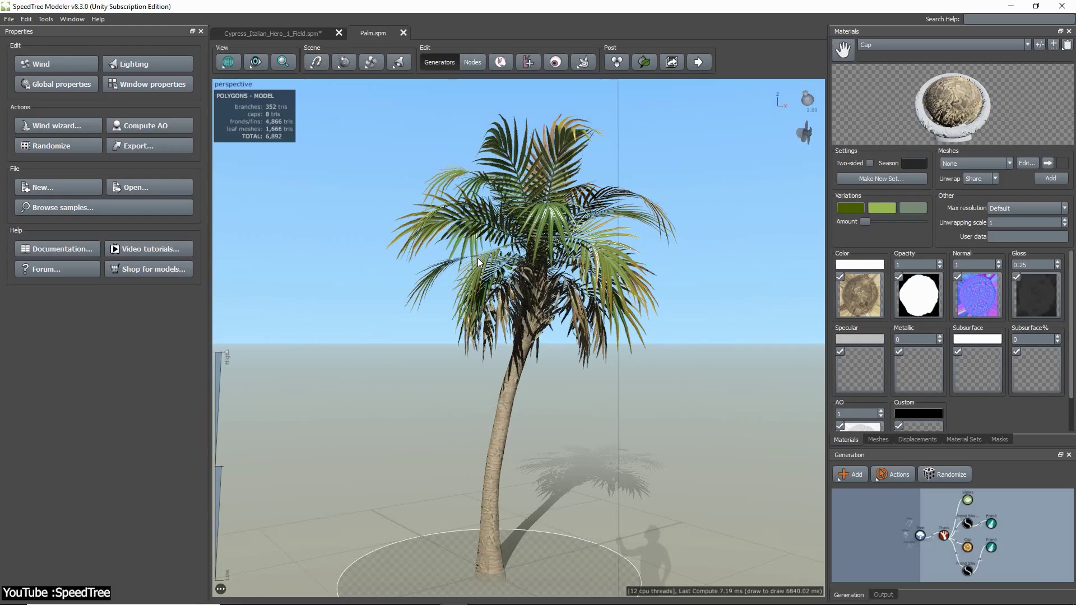
# - Select the palm trunk and list the Style options under its UV Mapping properties
pyautogui.click(503, 400)
pyautogui.click(132, 526)
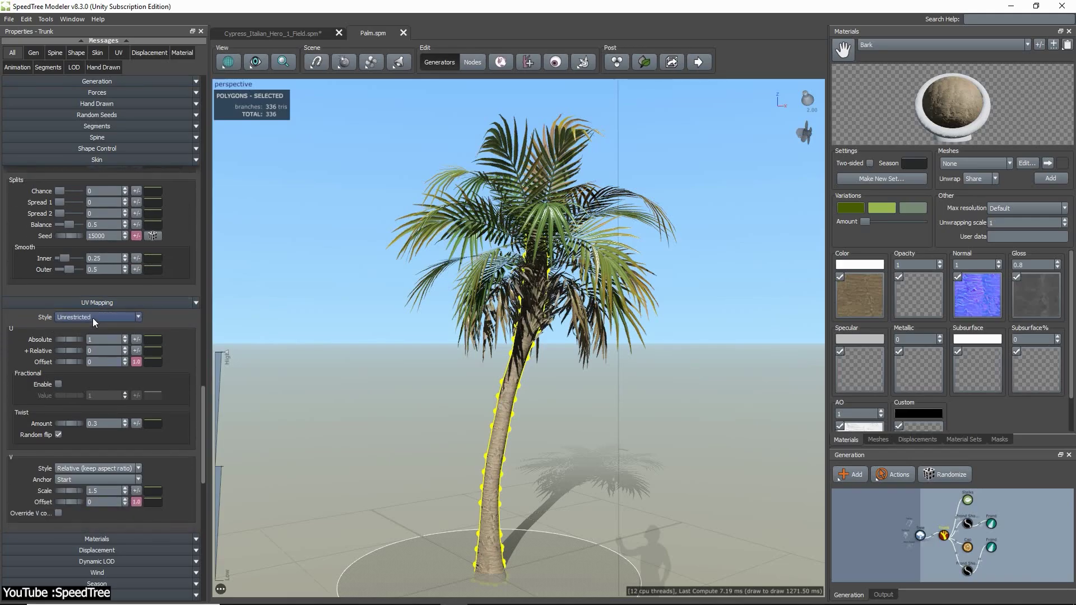
pyautogui.click(100, 318)
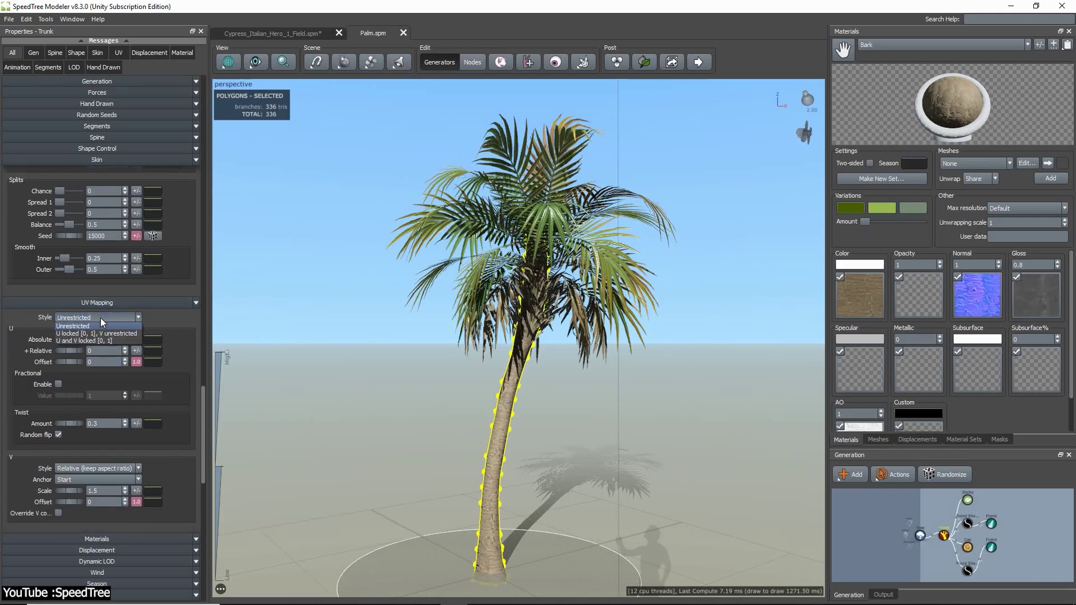